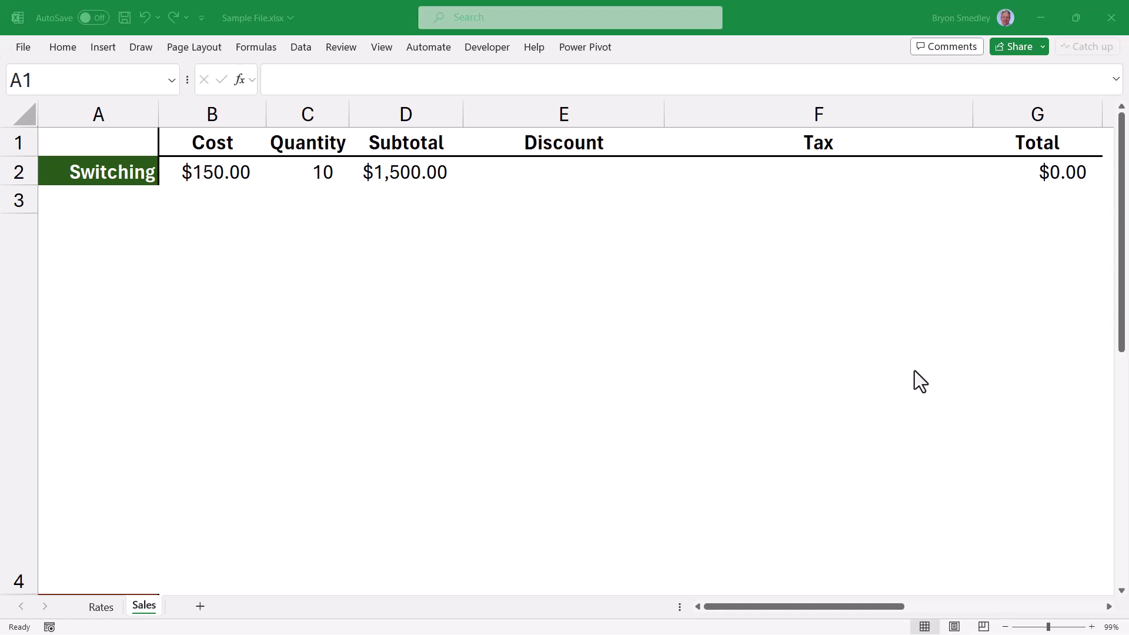
Note the empty Discount and Tax cells, then check the Rates sheet's 20% and 8.75% values
click(549, 169)
click(811, 167)
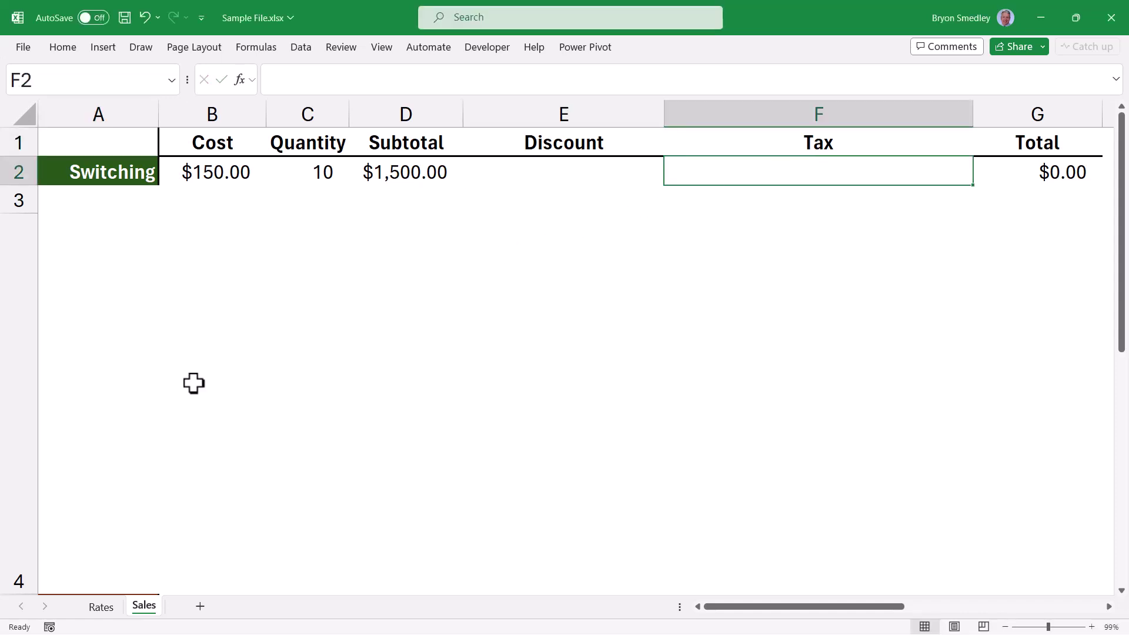
click(102, 607)
click(349, 166)
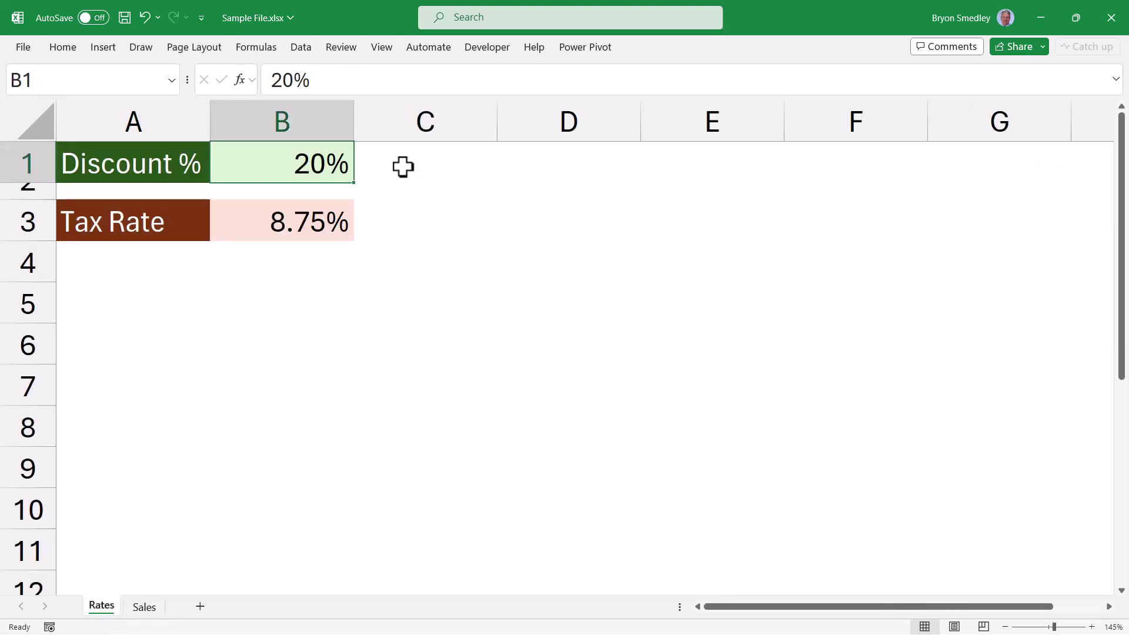
click(338, 221)
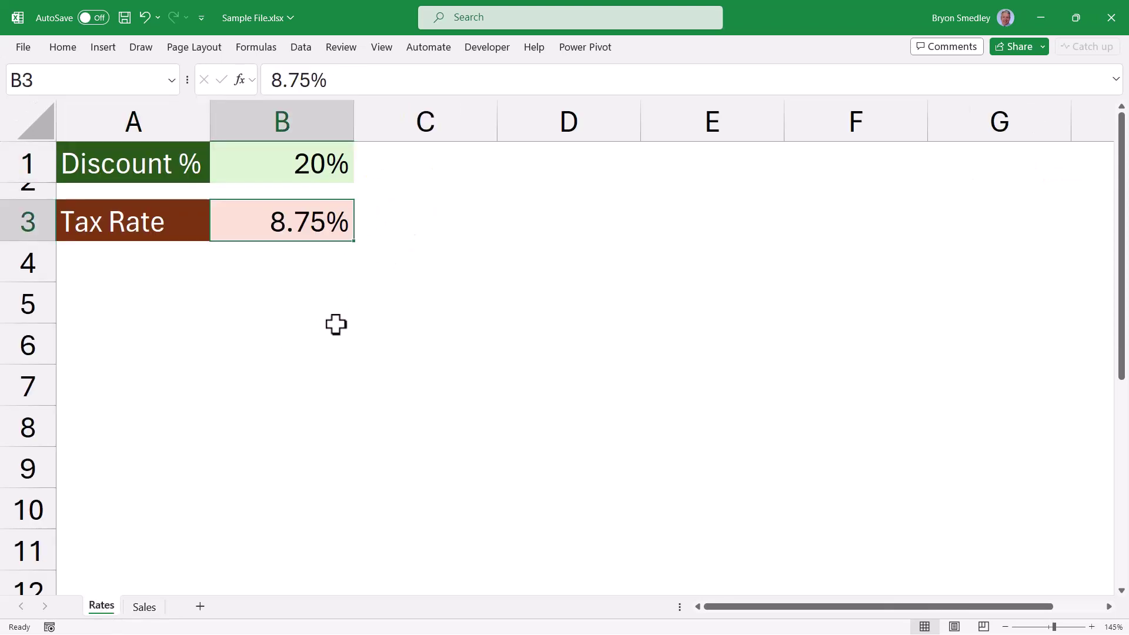
Enter =Rates!B1*Sales!D2 in Discount cell E2, giving $300.00
key(ctrl+Page_Down)
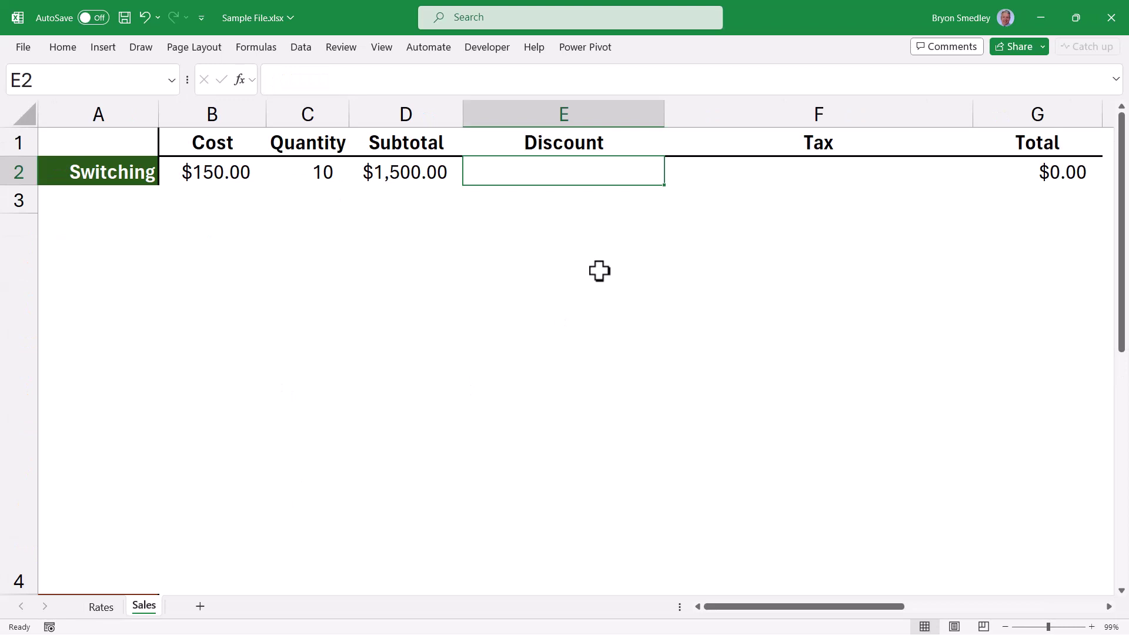
text(=)
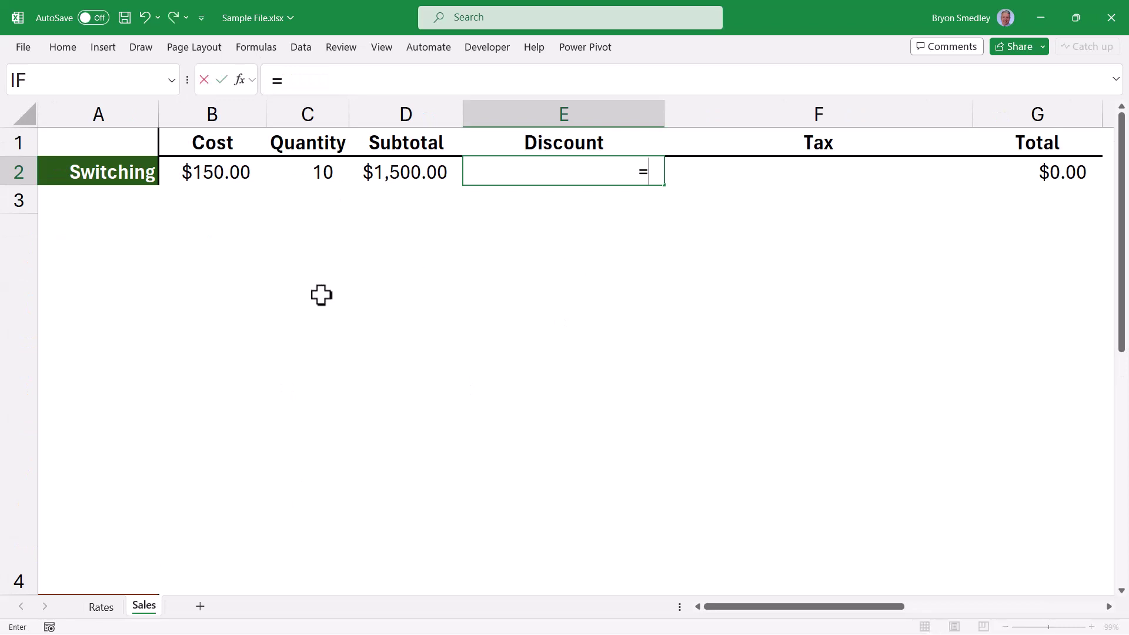
click(101, 607)
click(298, 164)
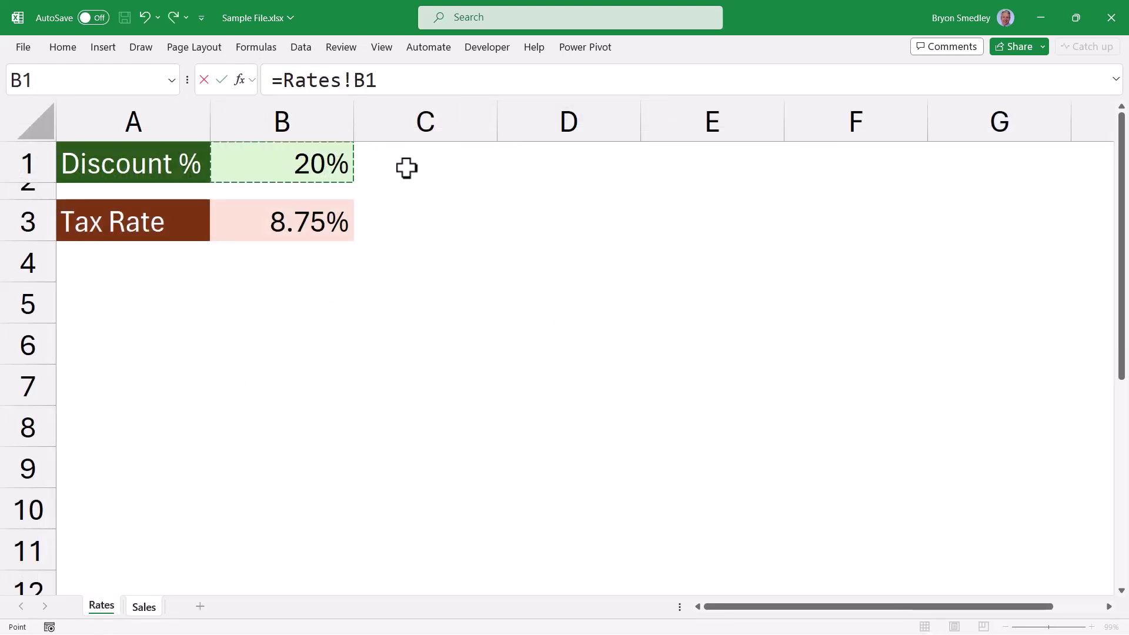
text(*)
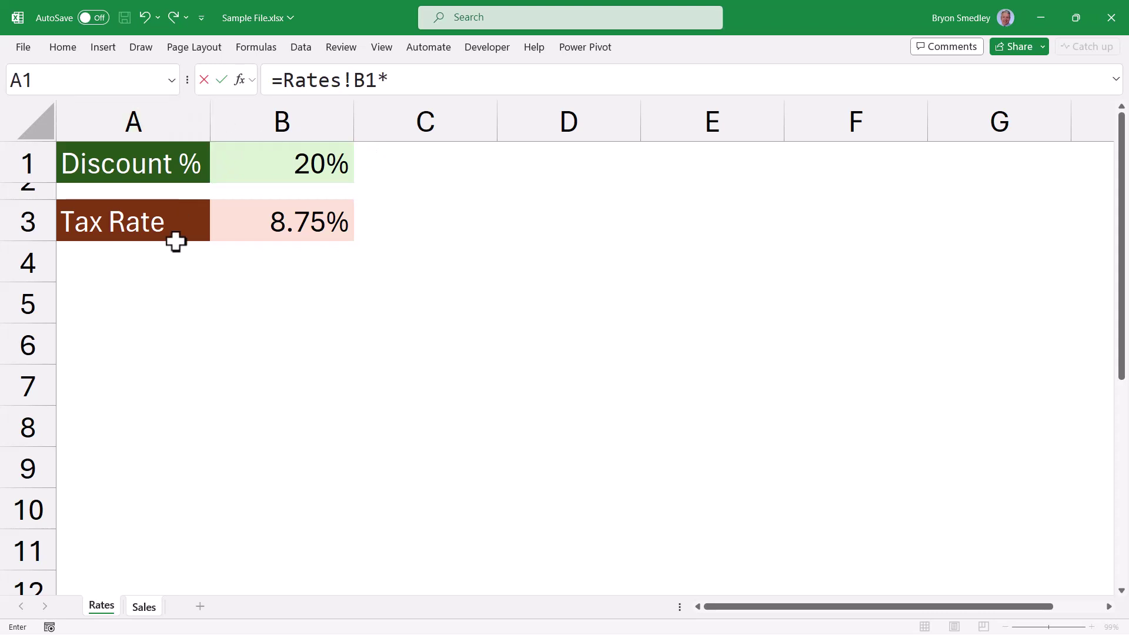
click(145, 608)
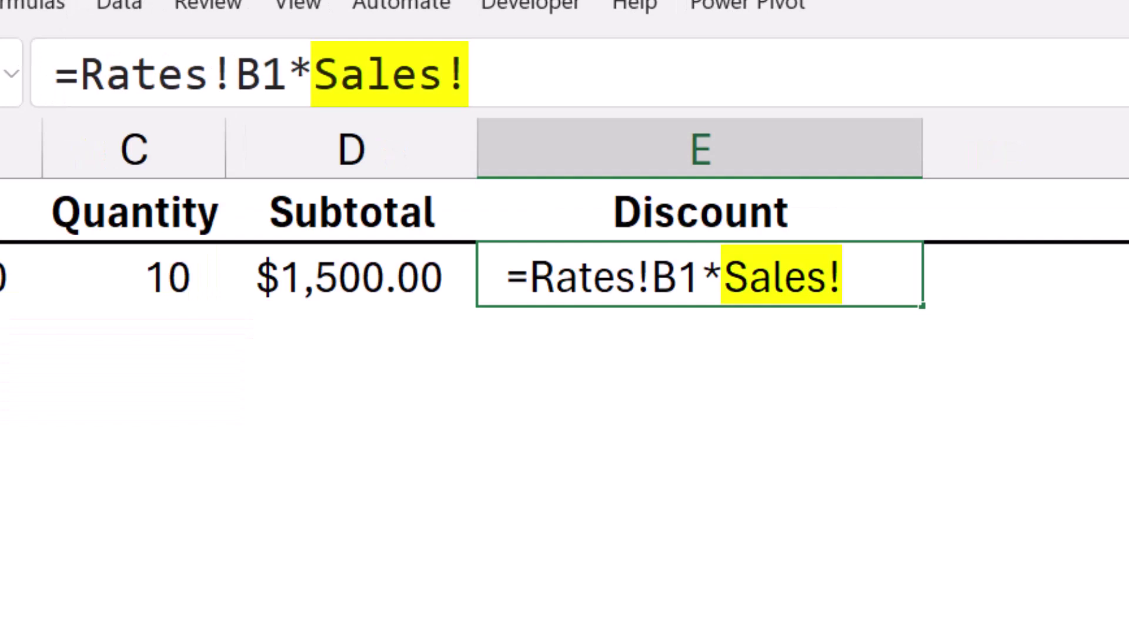
click(336, 287)
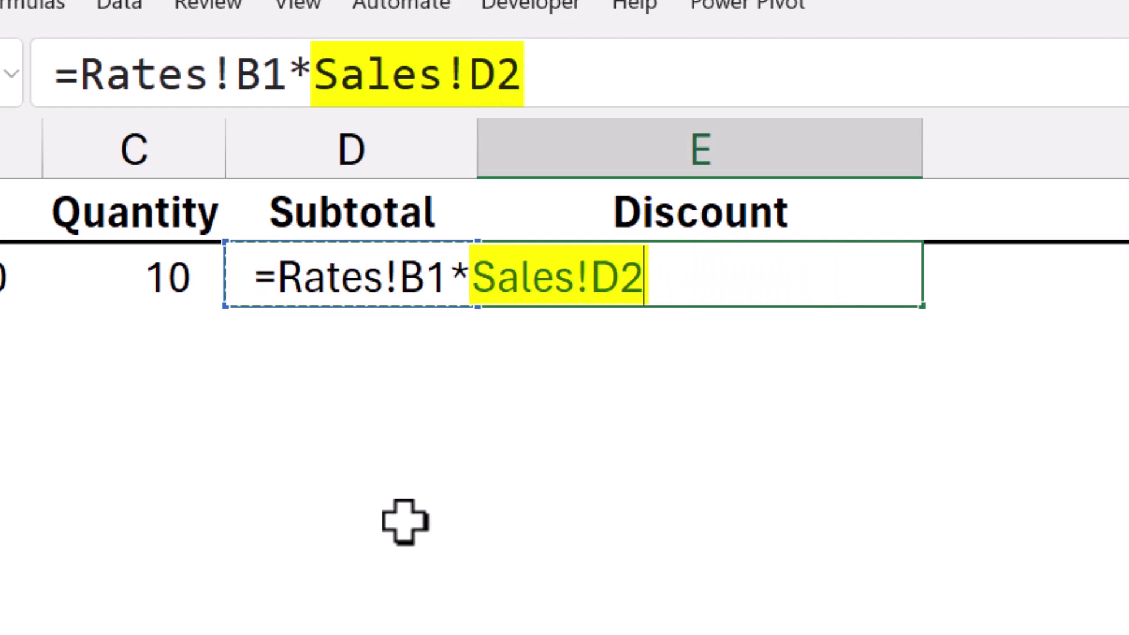
key(Return)
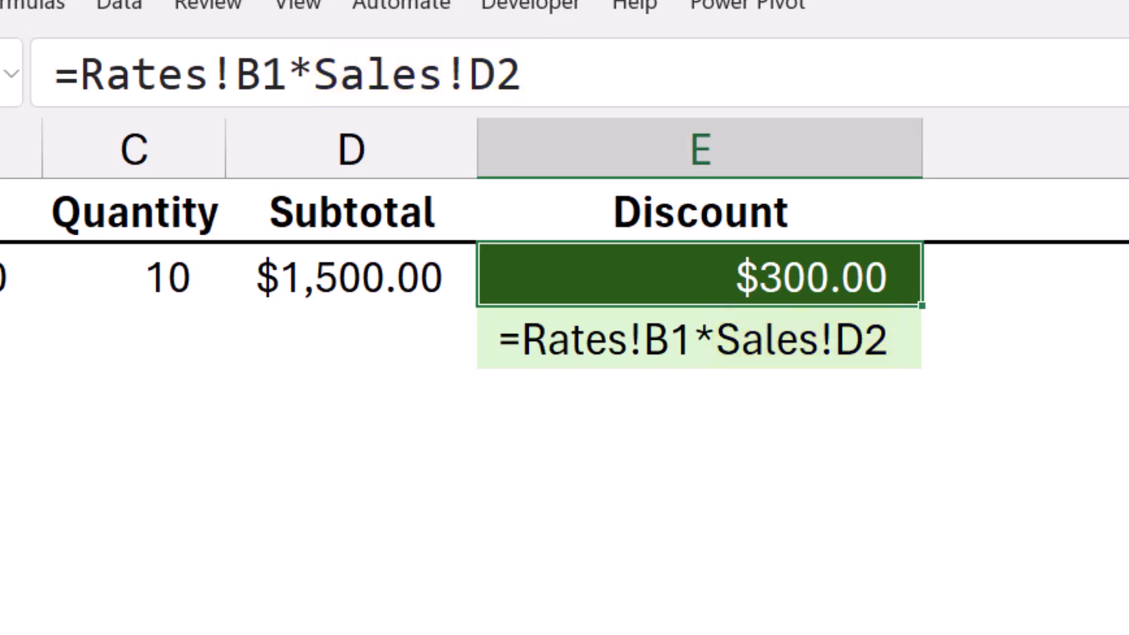
click(1101, 281)
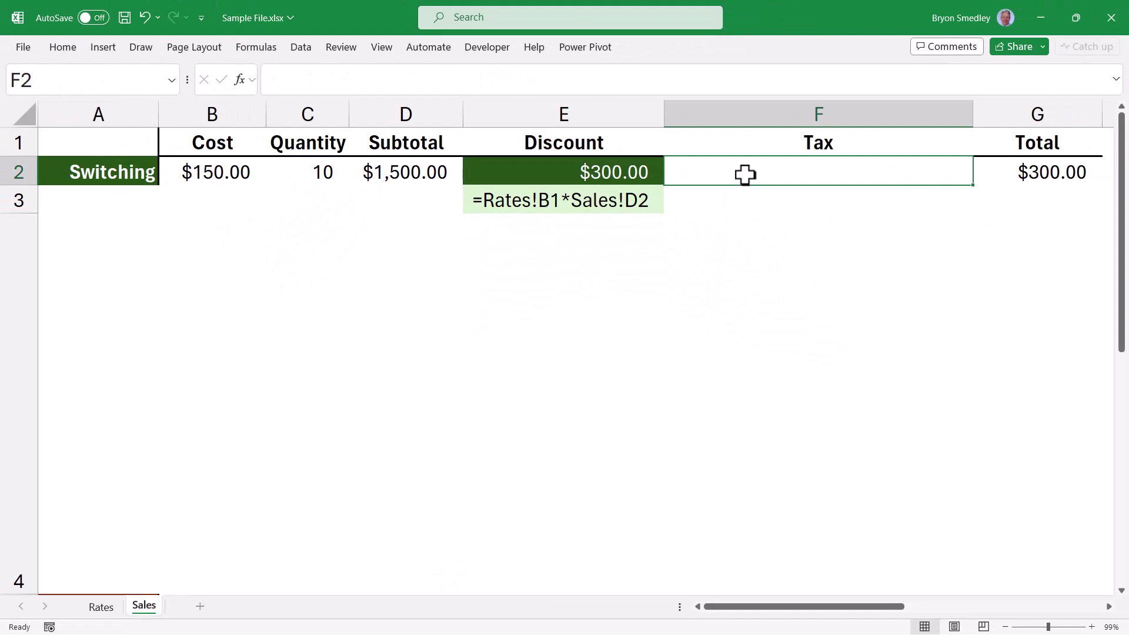
Enter =Rates!B3*(Sales!D2-Sales!E2) in Tax cell F2, giving $105.00 and a $405.00 Total
text(=)
click(101, 608)
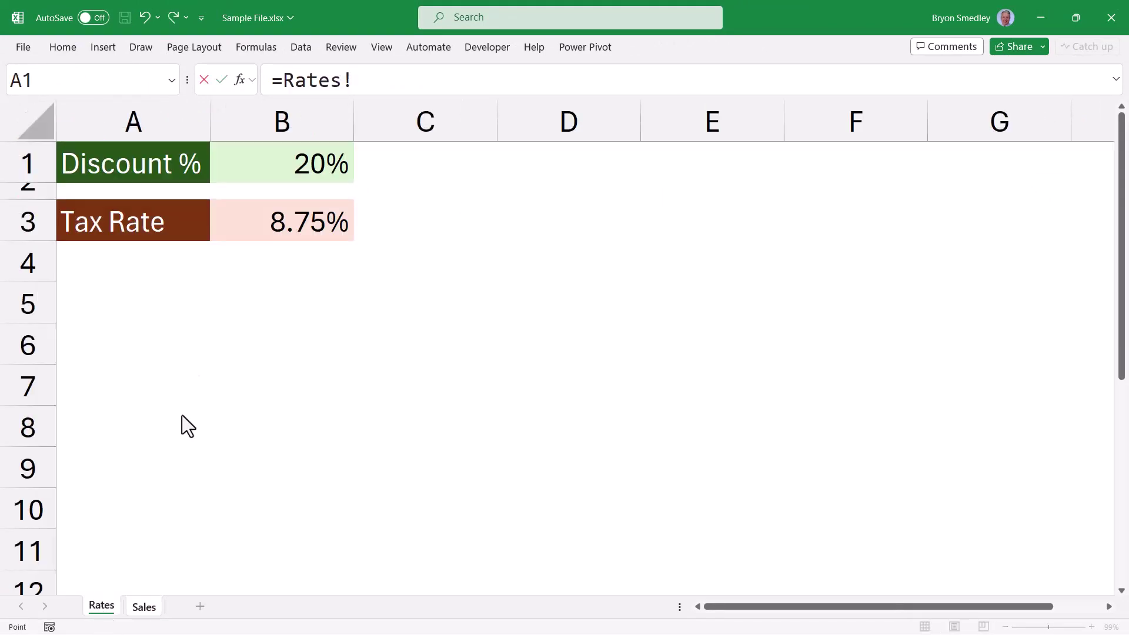
click(267, 221)
text(*)
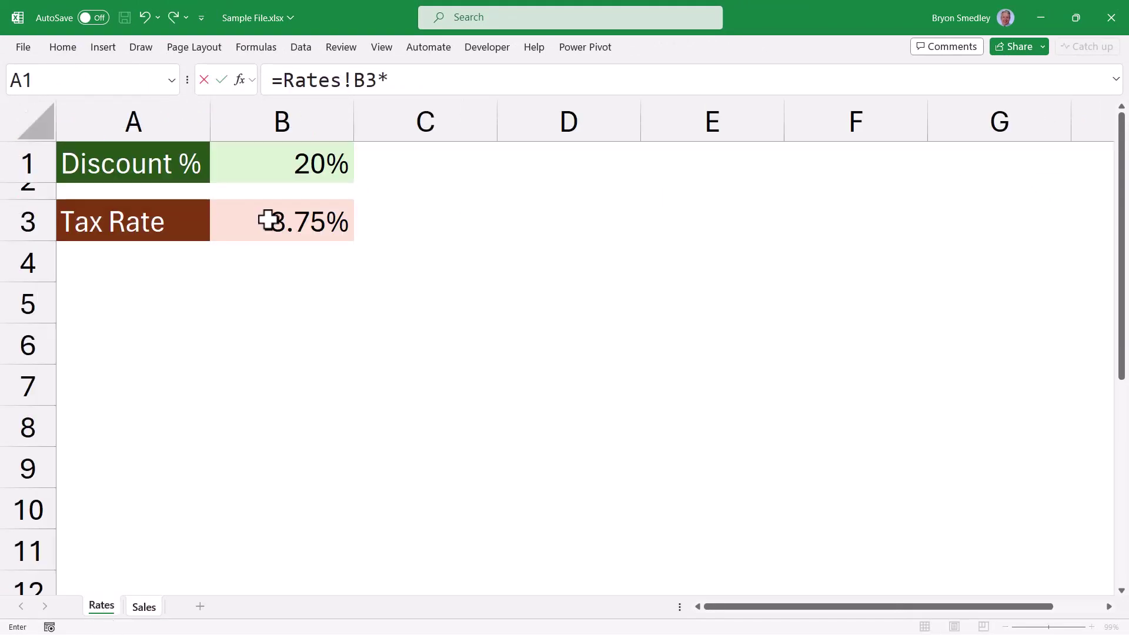
text(()
click(141, 610)
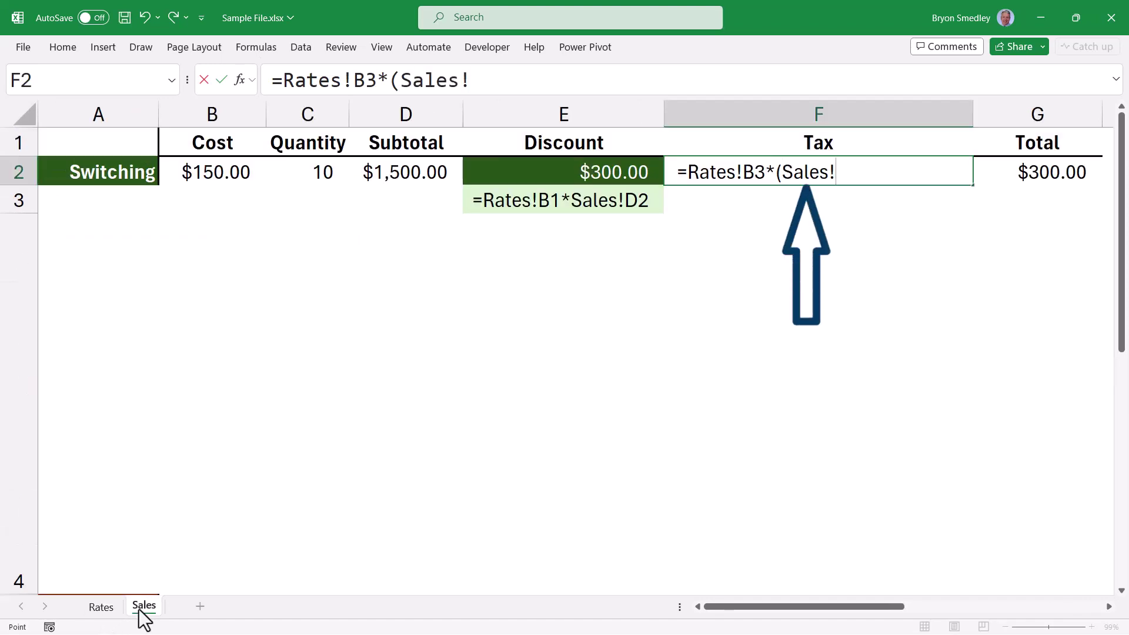
click(399, 171)
text(-)
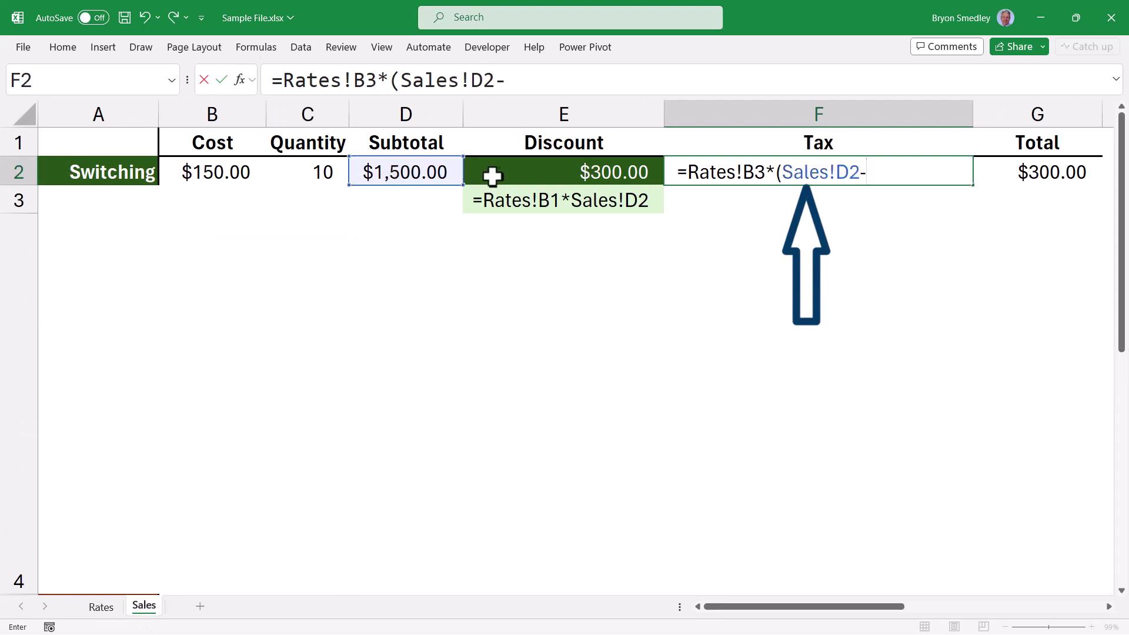
click(516, 174)
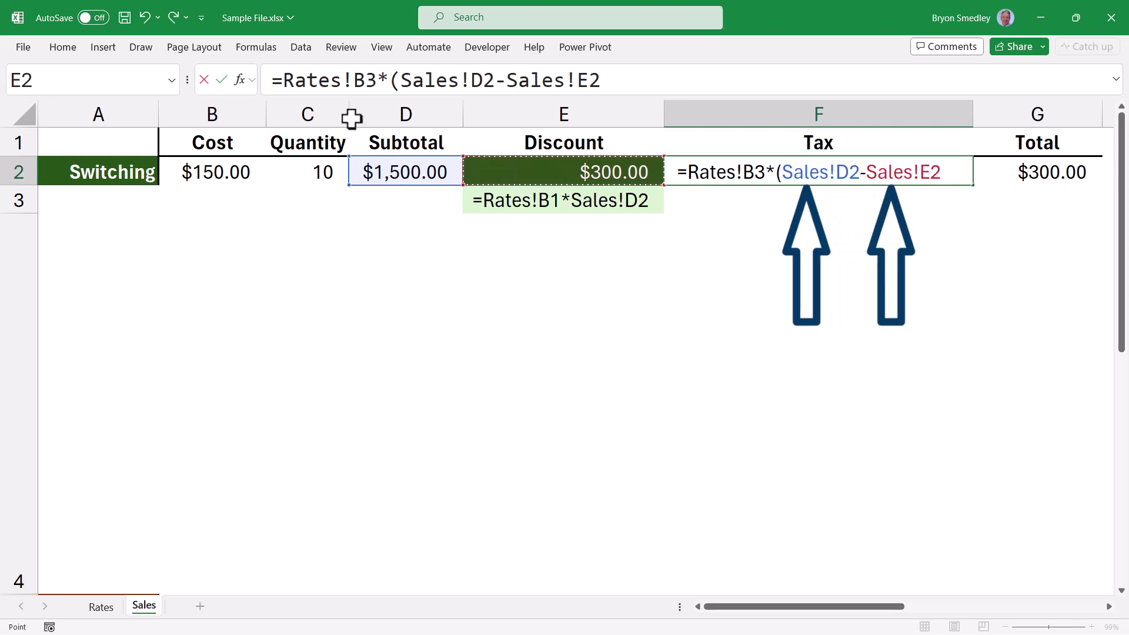
click(222, 78)
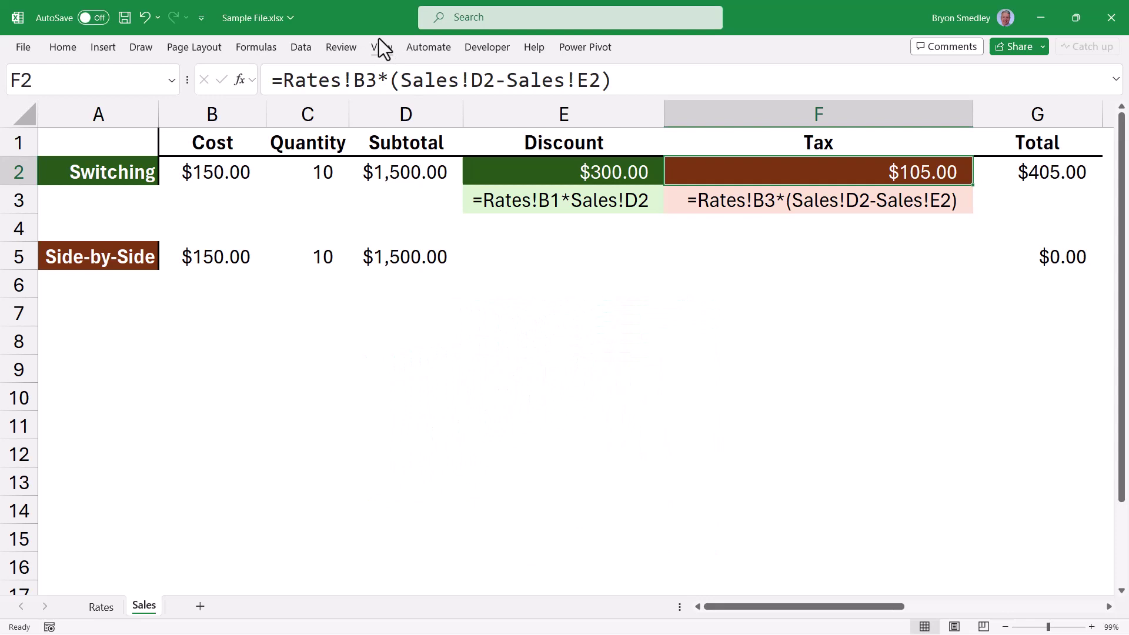
Open a second window on the Rates sheet and arrange both windows horizontally
click(257, 44)
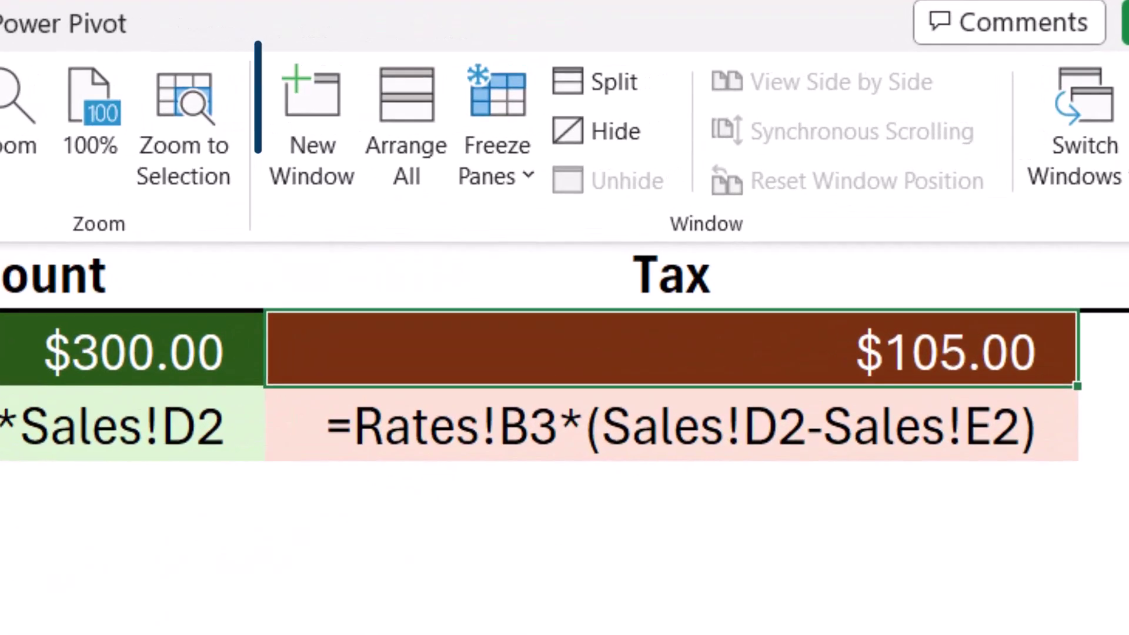
click(311, 123)
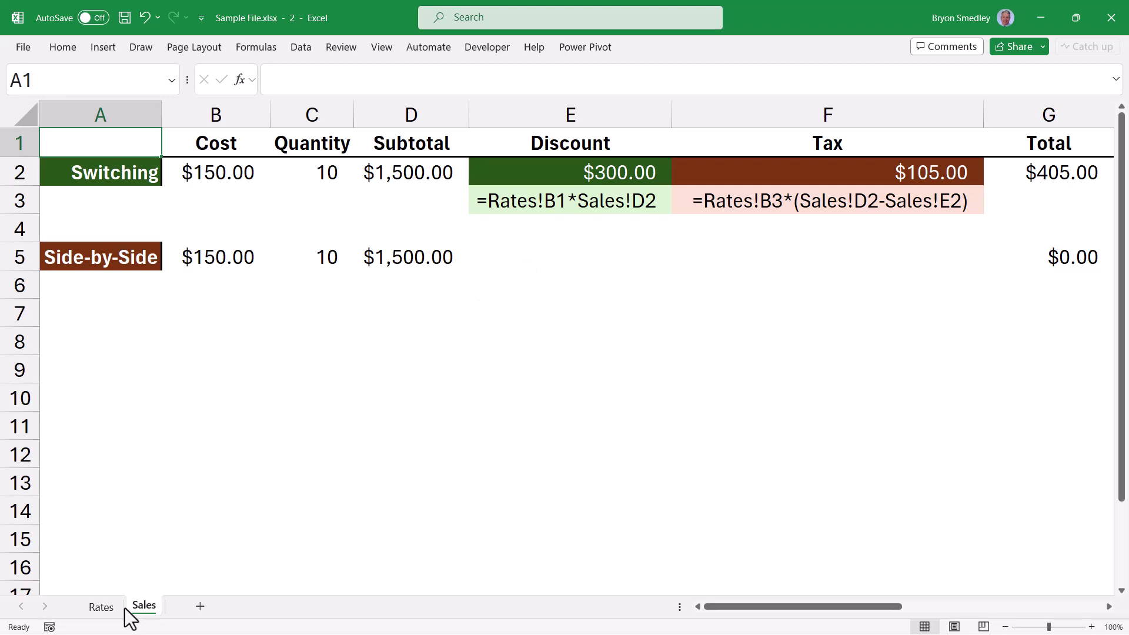
click(101, 607)
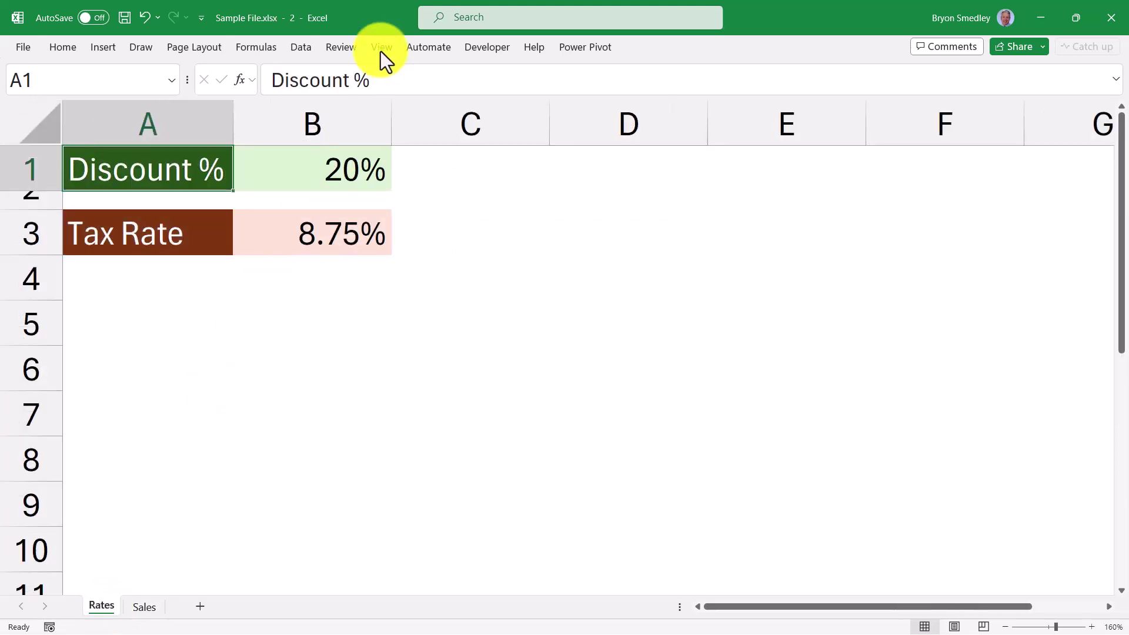
click(380, 49)
click(713, 97)
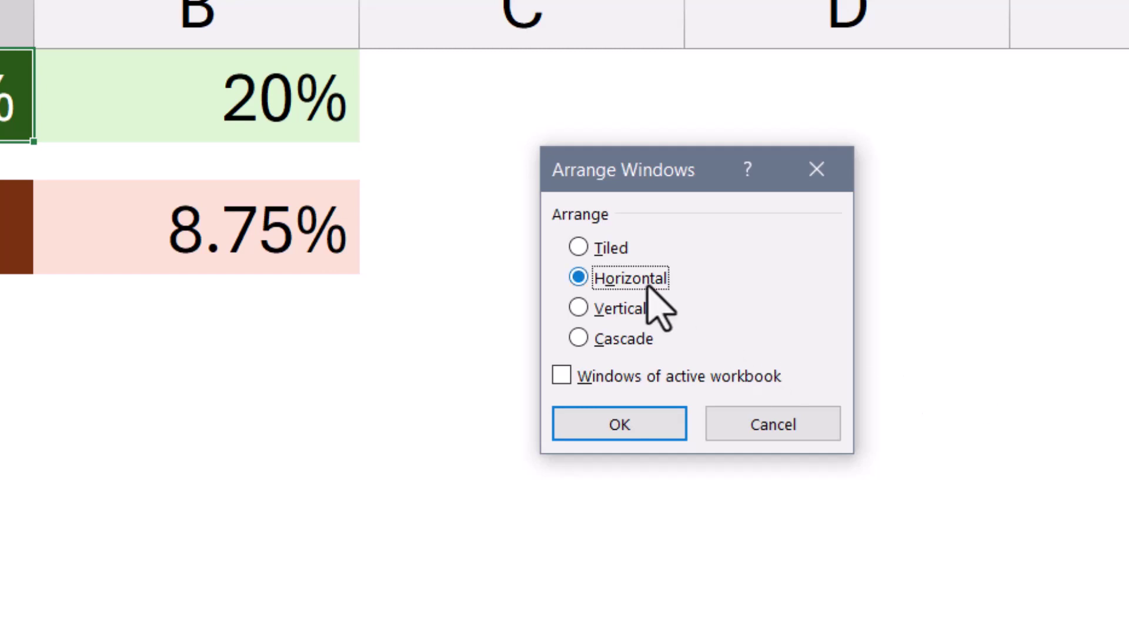
click(656, 414)
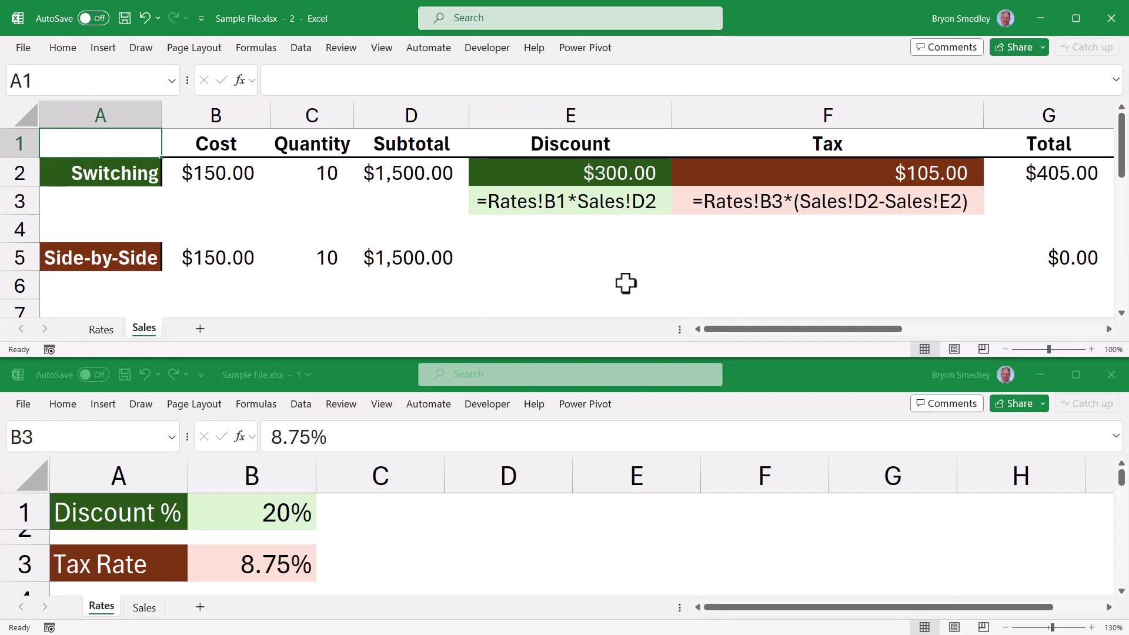
Enter =Rates!B1*D5 in Side-by-Side Discount cell E5 via the Rates window, showing $300.00
click(555, 248)
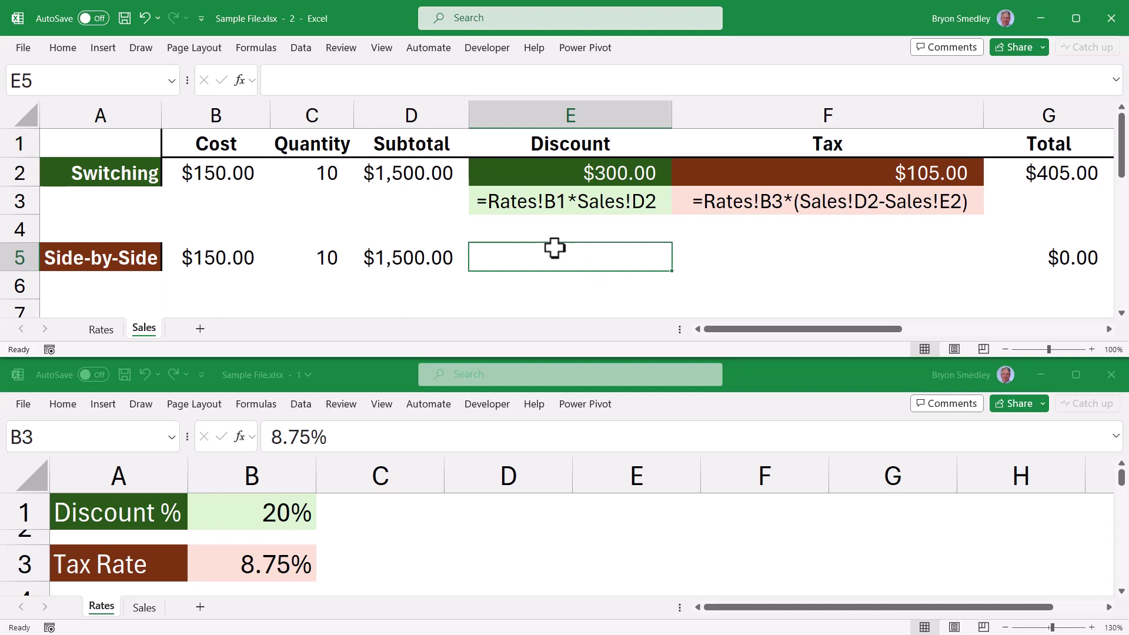
text(=)
click(457, 366)
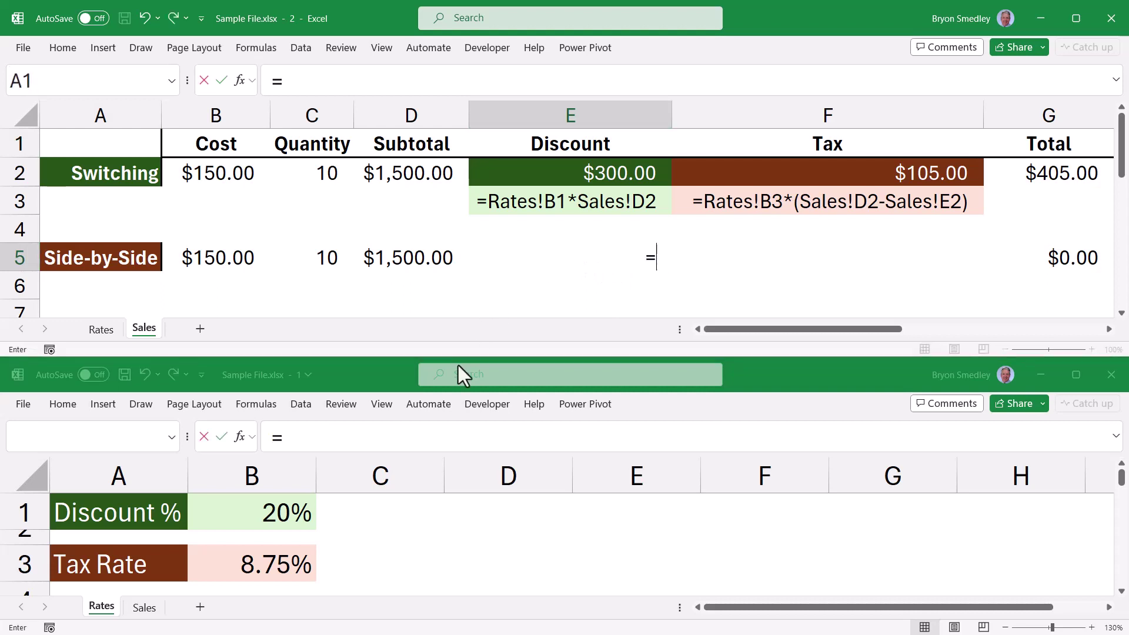
click(243, 513)
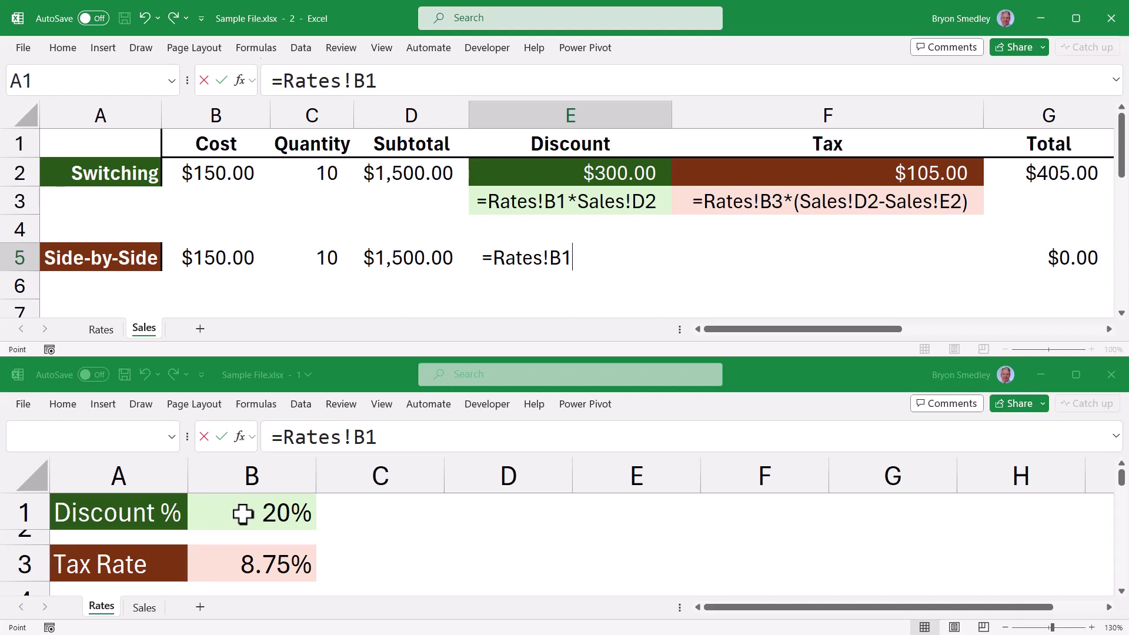
text(*)
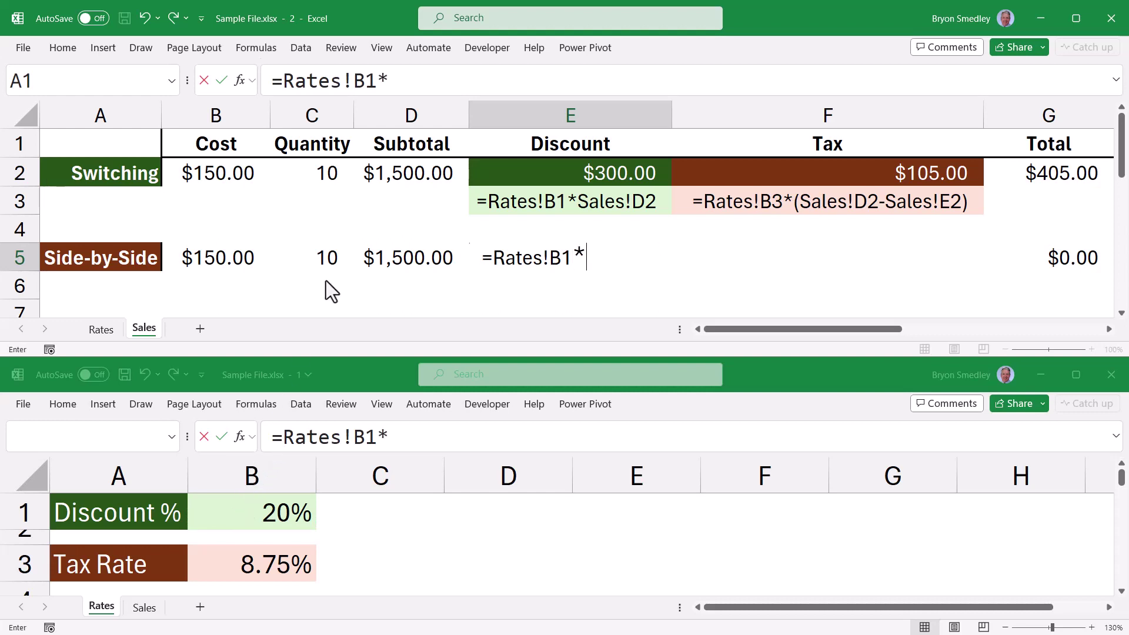
click(401, 259)
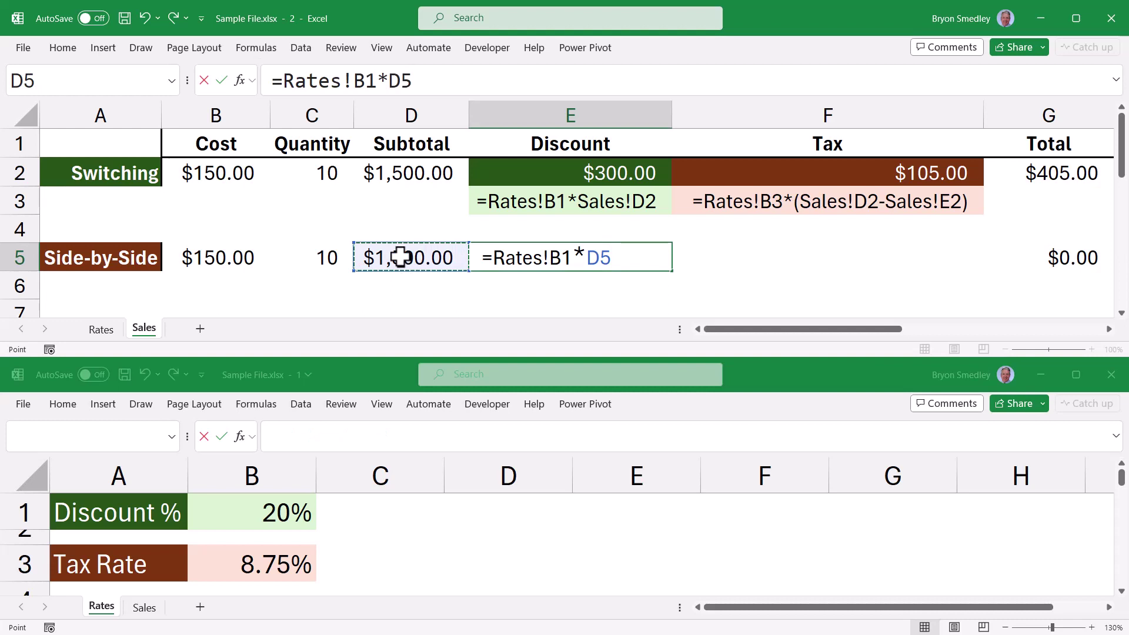
click(222, 80)
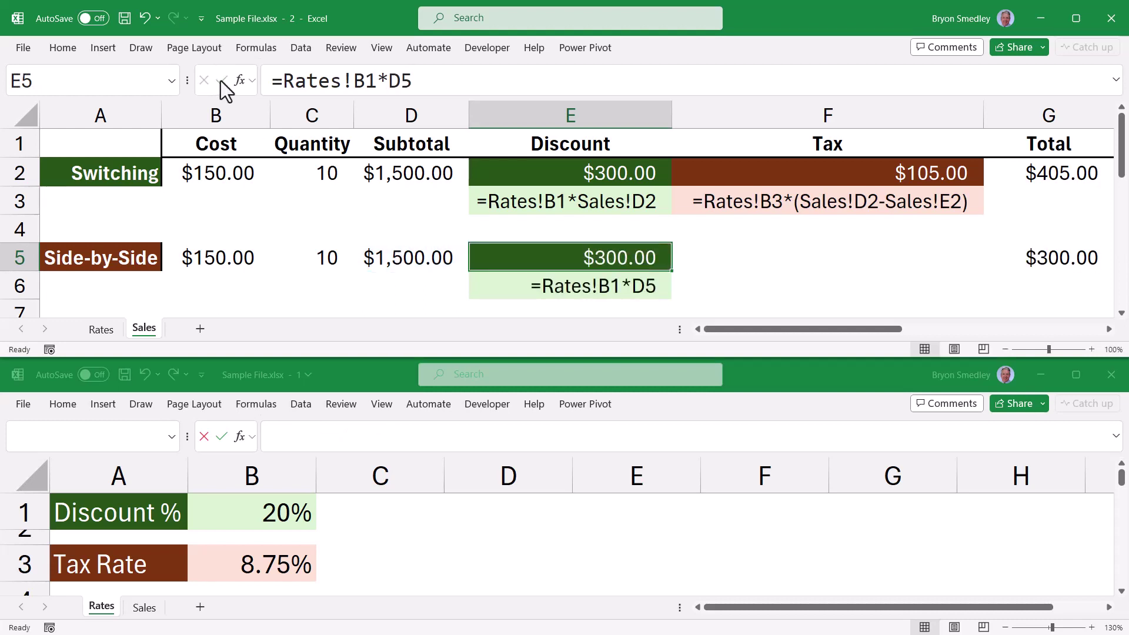
Enter =Rates!B3*(D5-E5) in Side-by-Side Tax cell F5, showing $105.00 and a $405.00 Total
click(719, 259)
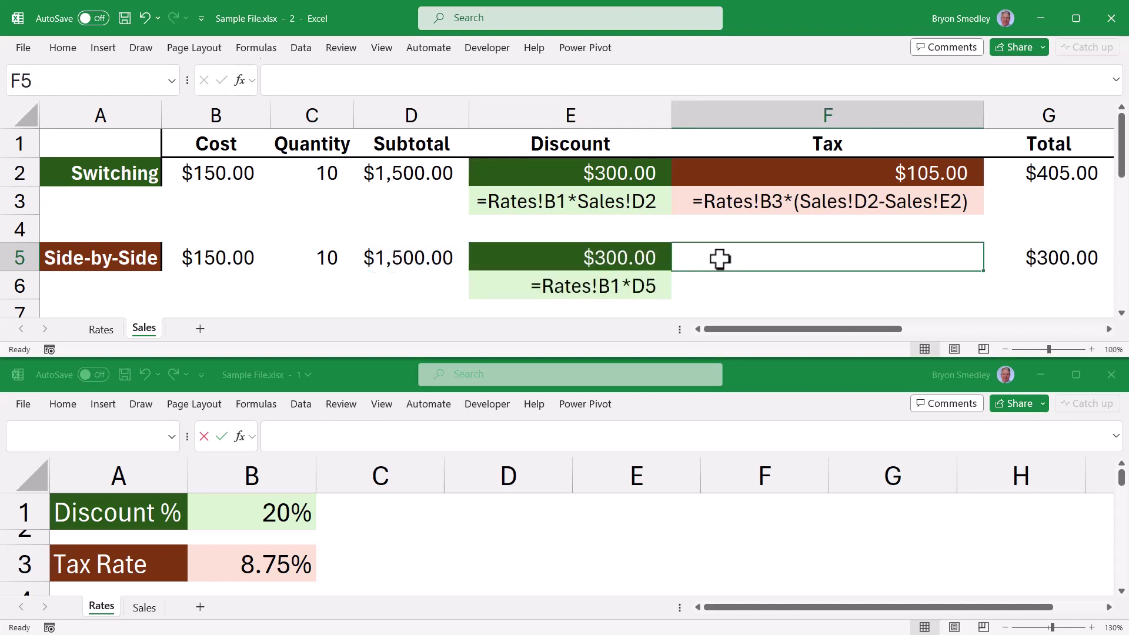
text(=)
click(241, 565)
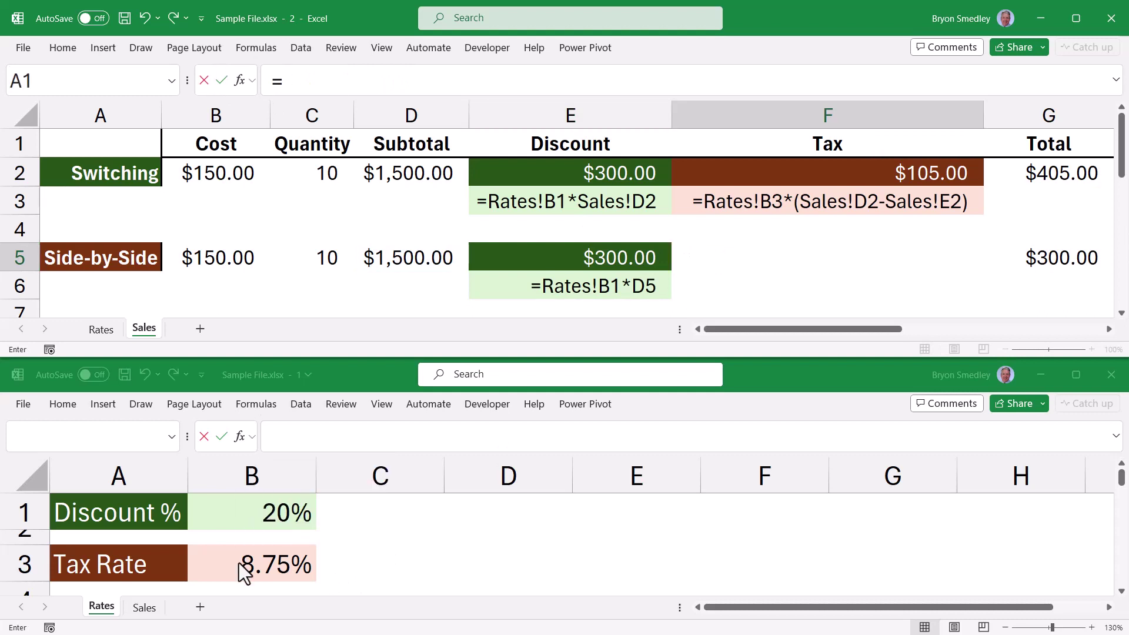
click(235, 563)
click(864, 255)
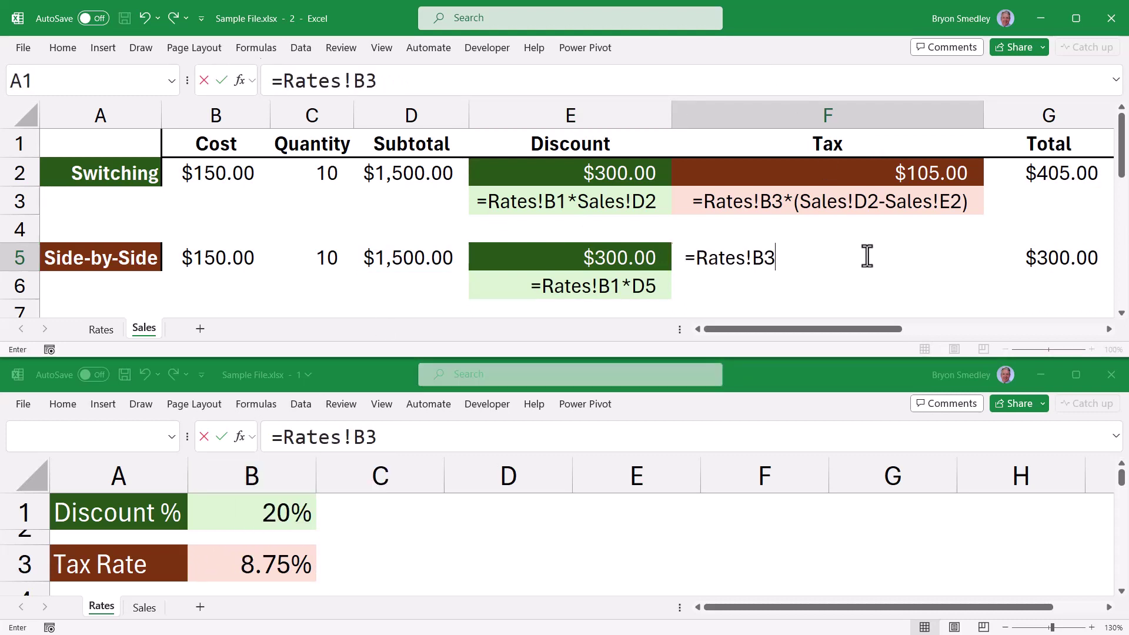
text(*()
click(434, 254)
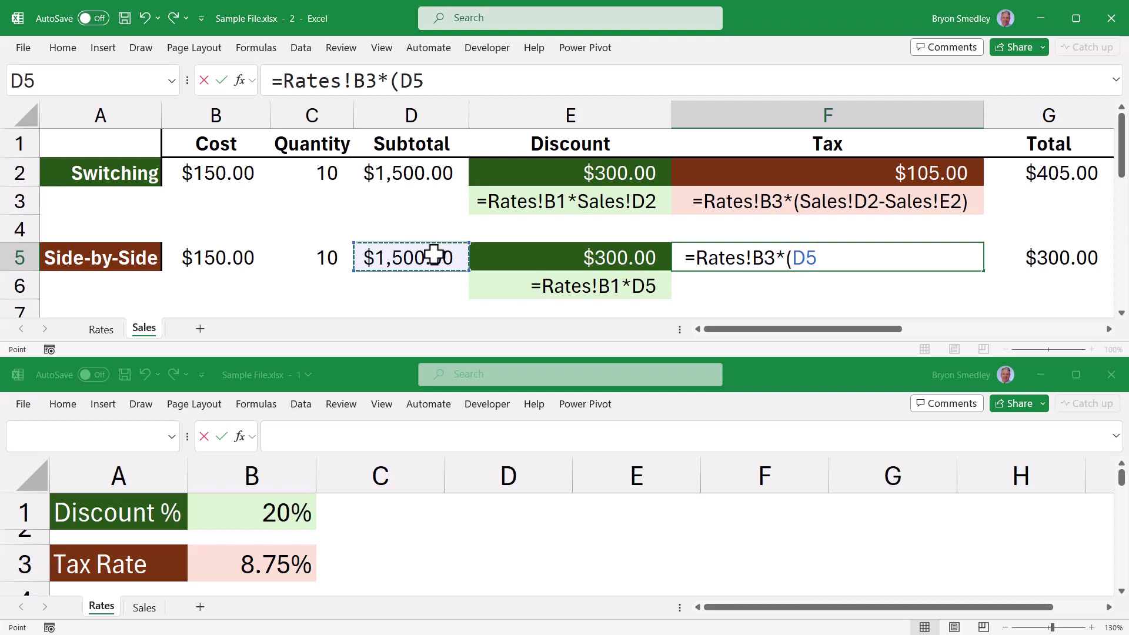
text(-)
click(562, 264)
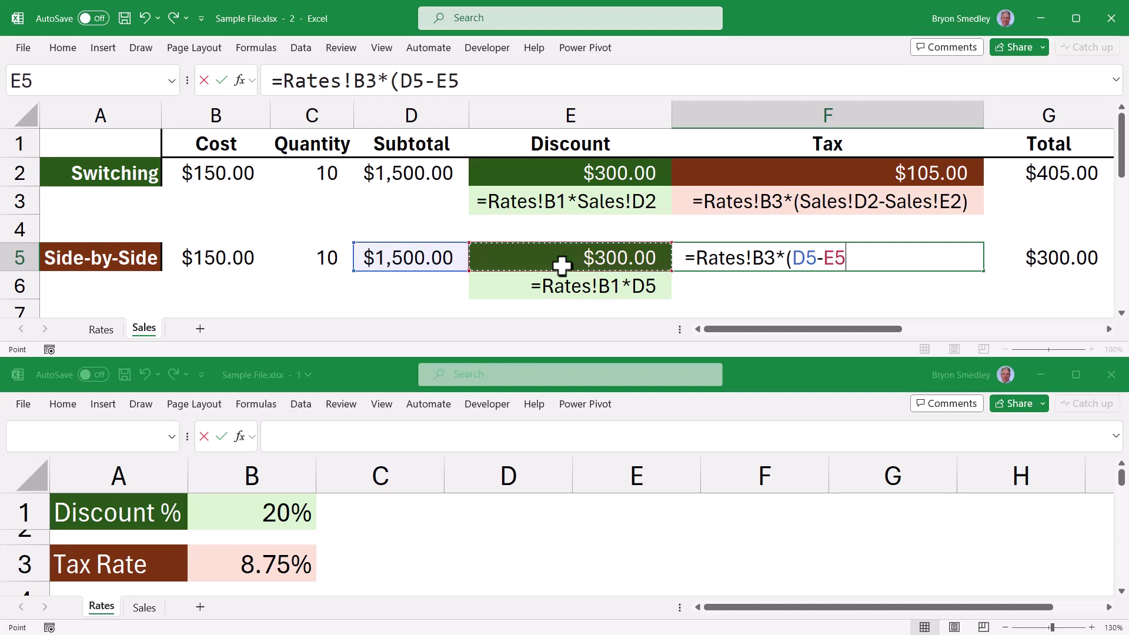
text())
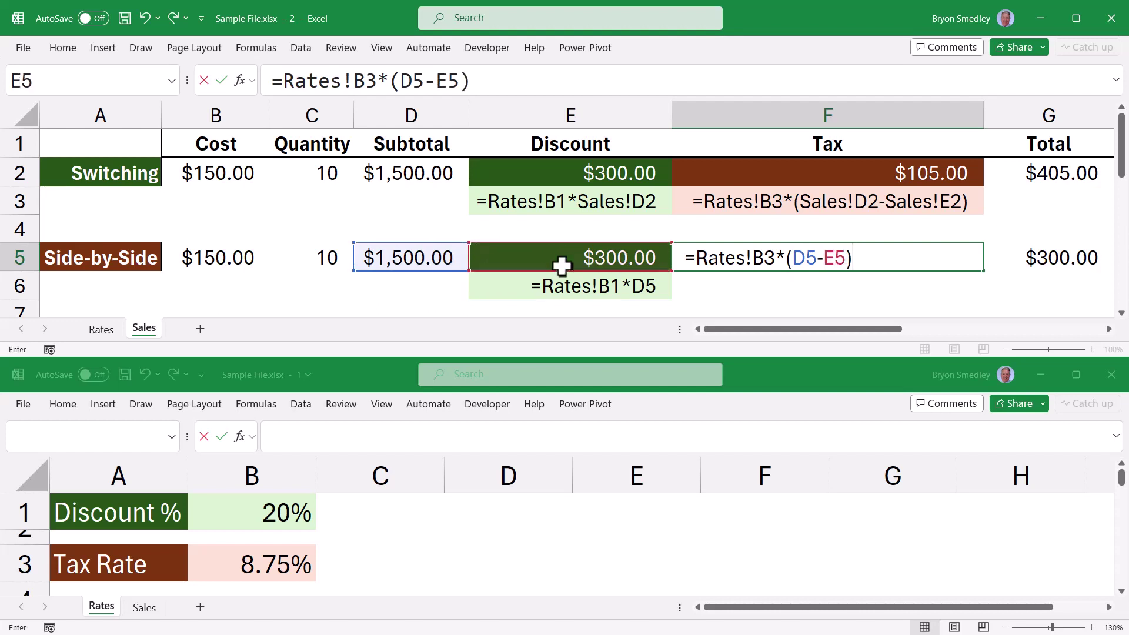
click(221, 79)
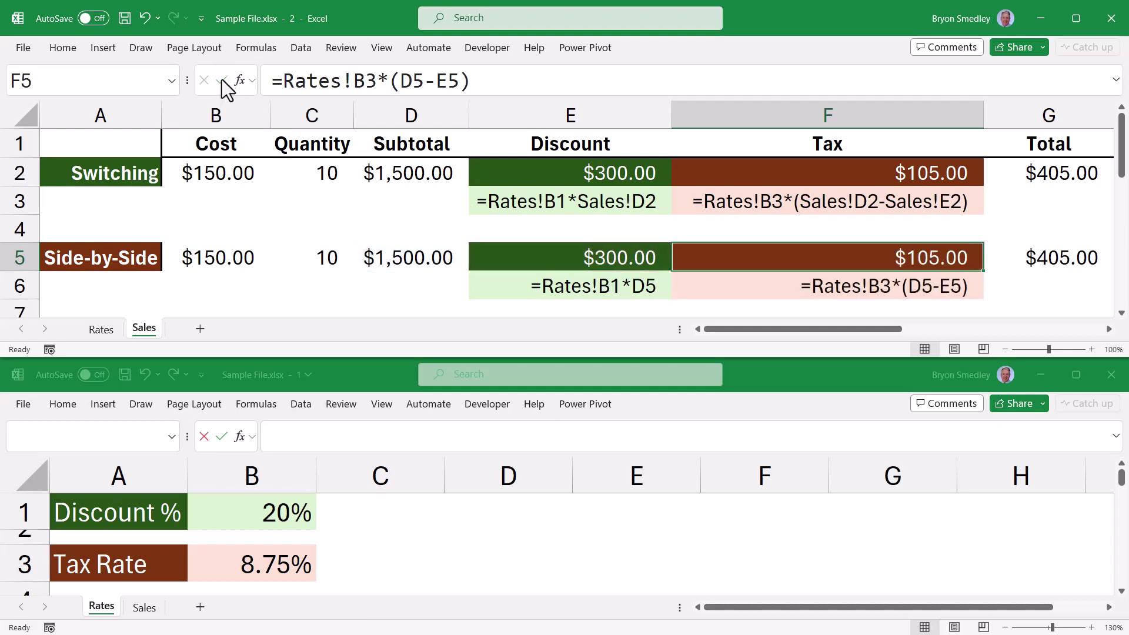